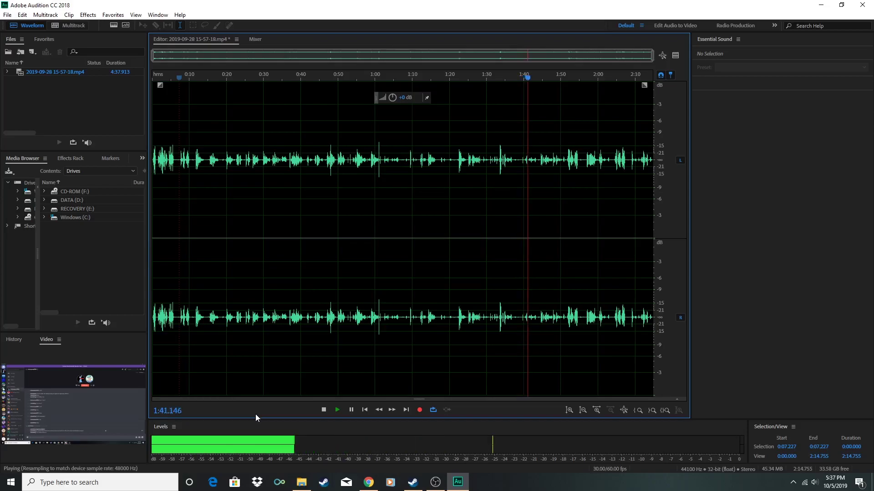
- Stop playback and delete the waveform section from about 0:07 to 1:51
left_click(323, 412)
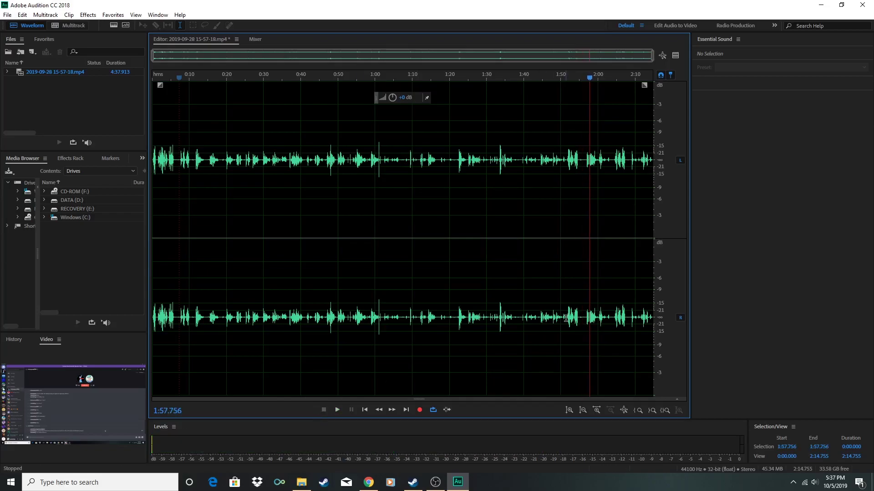
left_click_drag(565, 319, 180, 328)
key("Delete")
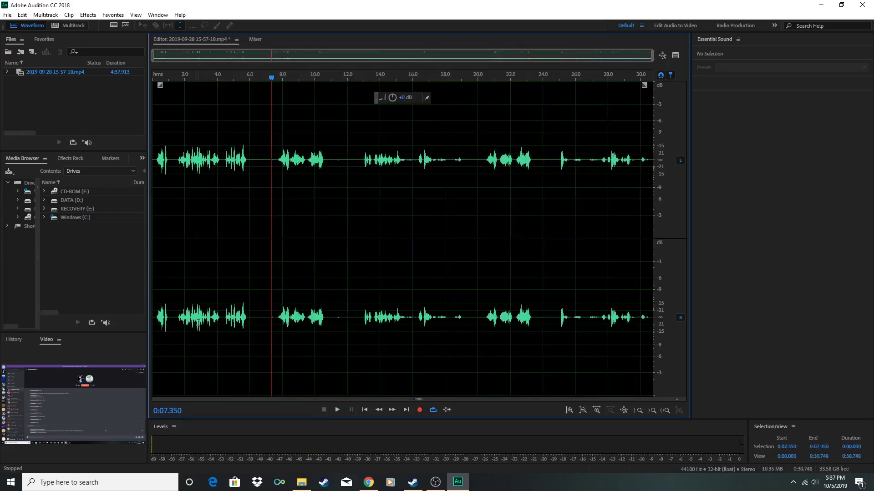
- Listen to the remaining recording, delete the section from about 11 s to 20 s, and resume playback
left_click(336, 410)
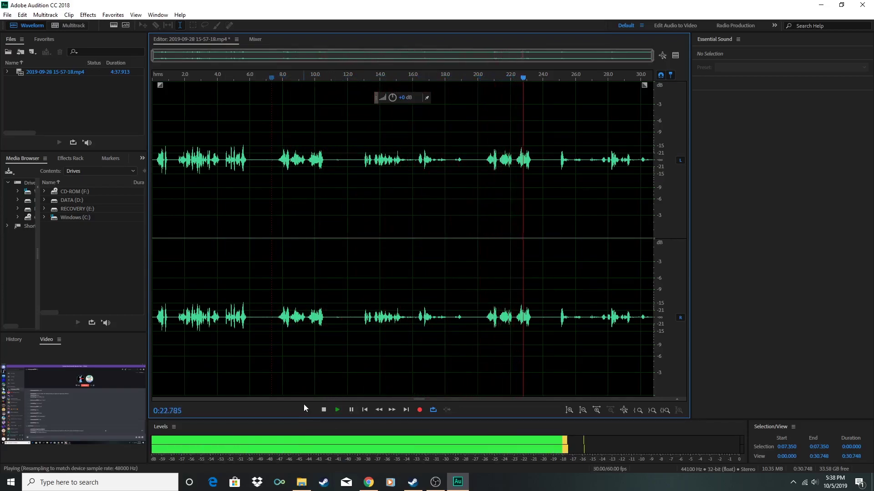
left_click(351, 412)
left_click_drag(334, 327, 478, 340)
key("Delete")
left_click(340, 410)
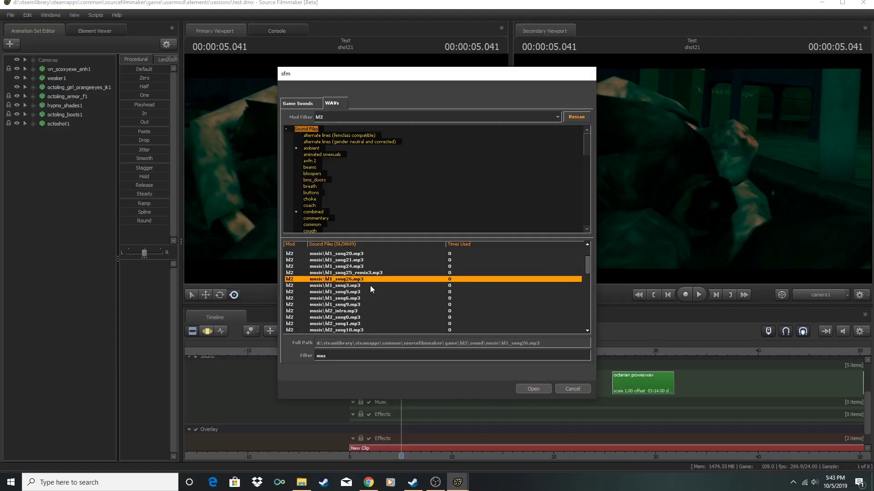
- In Source Filmmaker's sound browser, audition the hl1 and hl2 music files from hl1_song3.mp3 on through hl2_song12_long.mp3
left_click(370, 286)
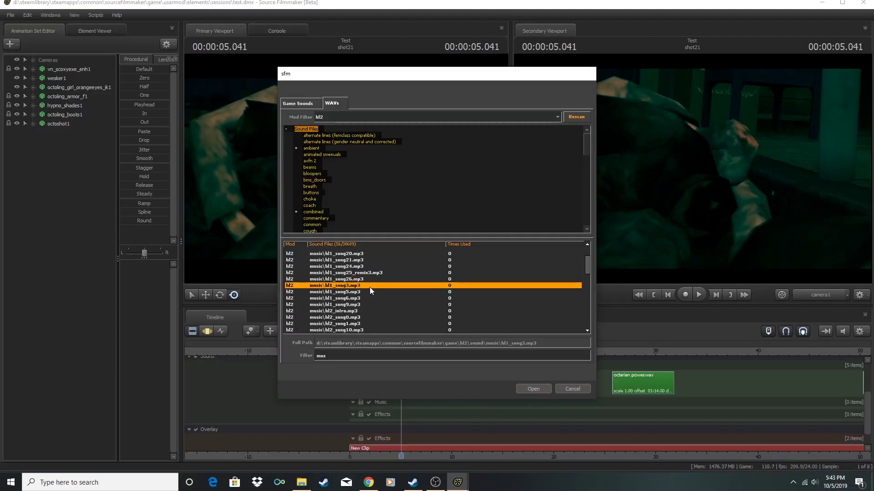
scroll(364, 293, "down", 2)
left_click(365, 288)
left_click(365, 298)
left_click(370, 311)
scroll(371, 307, "down", 1)
left_click(370, 298)
scroll(370, 303, "down", 1)
left_click(367, 311)
left_click(364, 305)
left_click(365, 299)
left_click(364, 291)
left_click(365, 285)
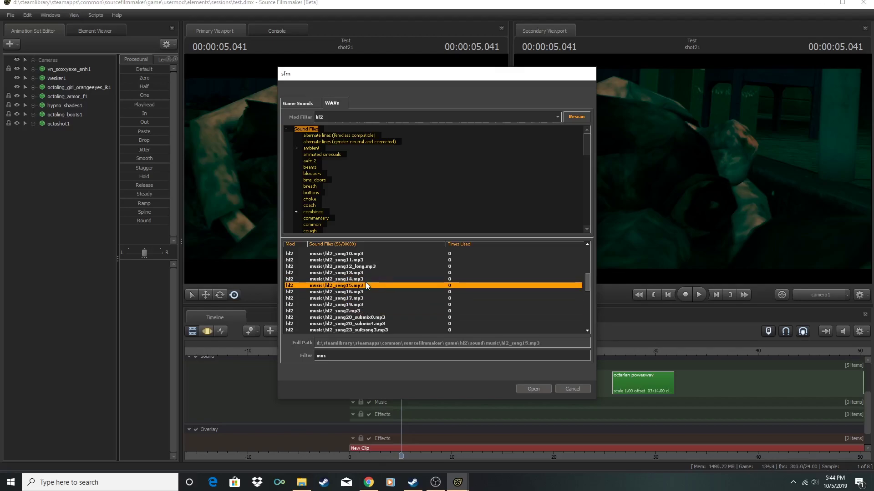
left_click(366, 279)
left_click(368, 273)
left_click(369, 266)
- Audition the later hl2 songs and the first hl1 songs, ending with music\hl1_song17.mp3
scroll(387, 286, "down", 5)
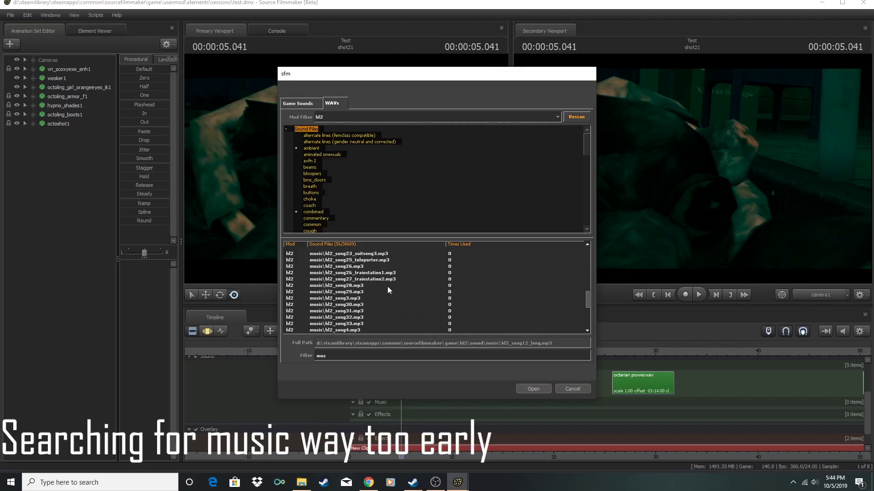
left_click(379, 304)
left_click(376, 310)
left_click(377, 284)
scroll(377, 283, "up", 1)
left_click(375, 285)
left_click(375, 279)
left_click(379, 267)
left_click(383, 260)
scroll(389, 268, "up", 11)
left_click(386, 260)
left_click(382, 253)
left_click(376, 272)
left_click(374, 266)
left_click(372, 279)
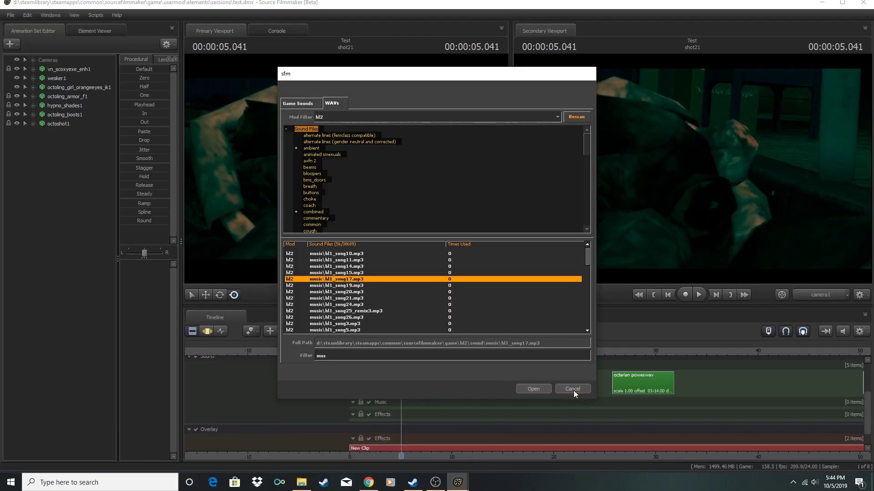
- Filter the sound files by "wi" and audition the ambient level sounds at the start of the list
type("wi")
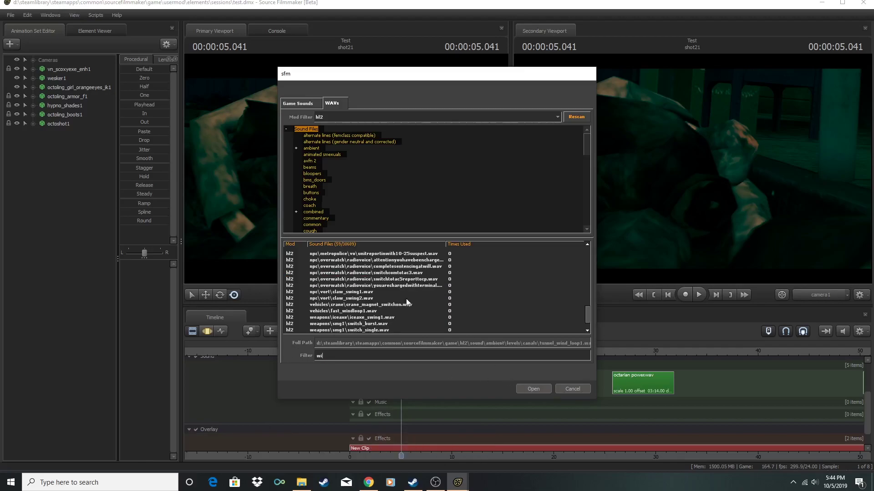
left_click(408, 254)
left_click(409, 260)
left_click(409, 267)
left_click(413, 286)
scroll(416, 283, "down", 1)
left_click(419, 274)
left_click(419, 318)
left_click(418, 324)
scroll(417, 310, "down", 1)
scroll(417, 293, "down", 1)
left_click(412, 293)
- Audition the sounds in the ambient\wind folder, including wind1.wav, the wind_hit files and wind_med1.wav
left_click(388, 299)
left_click(388, 304)
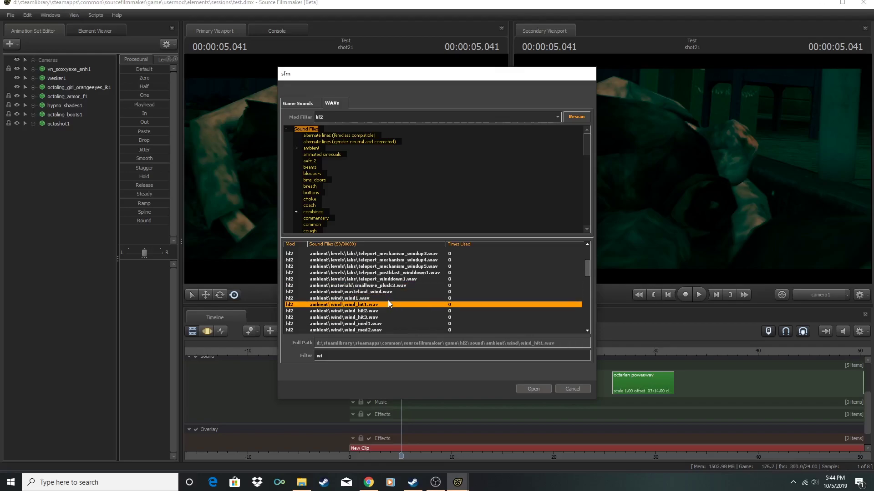
left_click(389, 311)
scroll(389, 308, "down", 1)
left_click(390, 298)
left_click(391, 304)
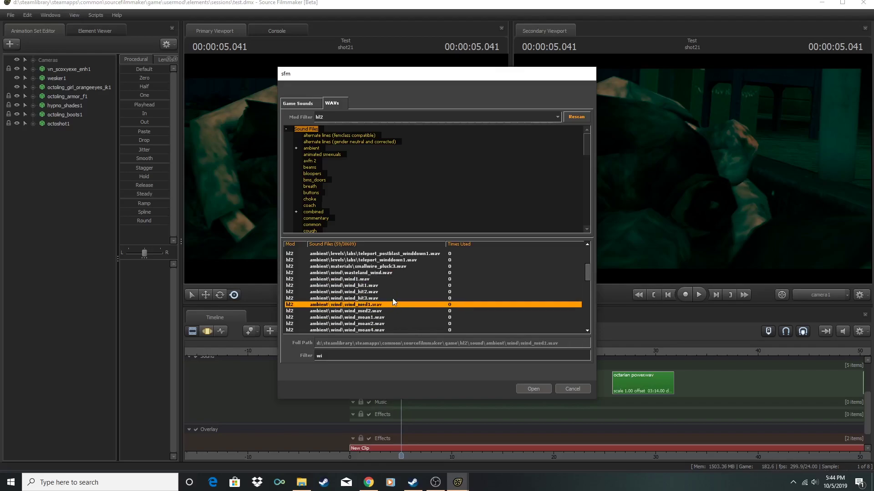
scroll(391, 300, "down", 1)
left_click(392, 298)
left_click(394, 311)
scroll(396, 298, "down", 2)
left_click(398, 297)
scroll(396, 298, "down", 1)
left_click(395, 305)
left_click(395, 311)
scroll(410, 317, "down", 1)
left_click(414, 311)
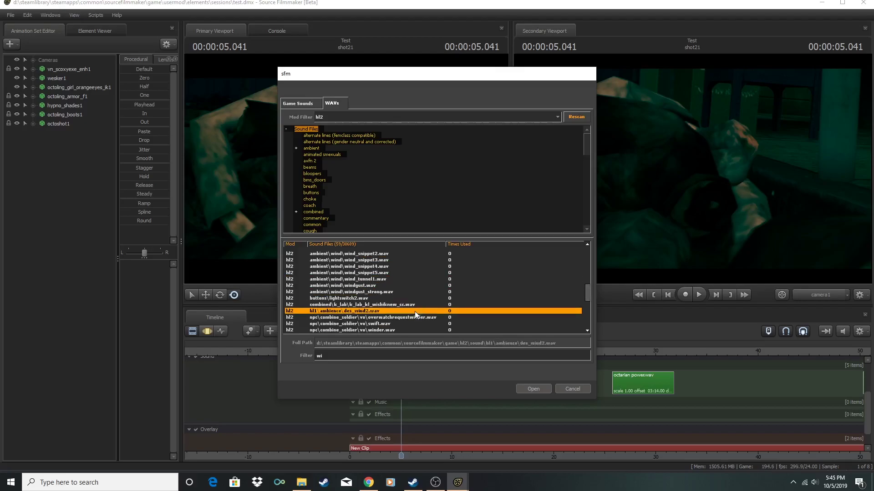
- Audition the remaining filtered sounds, including the combine soldier voice lines, claw swings and vehicle sounds
left_click(413, 305)
left_click(411, 322)
scroll(411, 309, "down", 2)
left_click(410, 293)
left_click(417, 298)
left_click(425, 303)
left_click(430, 300)
scroll(430, 295, "down", 2)
left_click(431, 287)
scroll(440, 301, "down", 2)
left_click(437, 283)
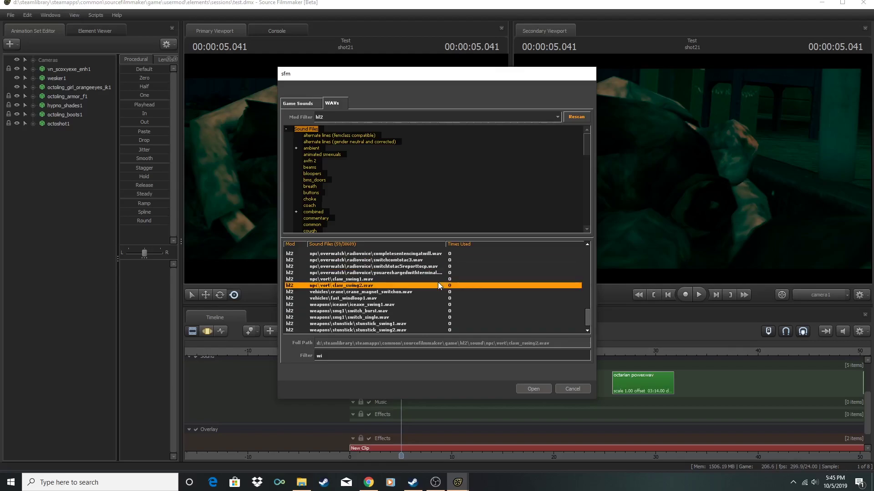
left_click(433, 292)
left_click(425, 300)
- Recheck the ambient sounds and insert ambient\wind\wasteland_wind.wav as a clip in the Effects sound track
scroll(423, 296, "up", 15)
left_click(410, 253)
left_click(409, 285)
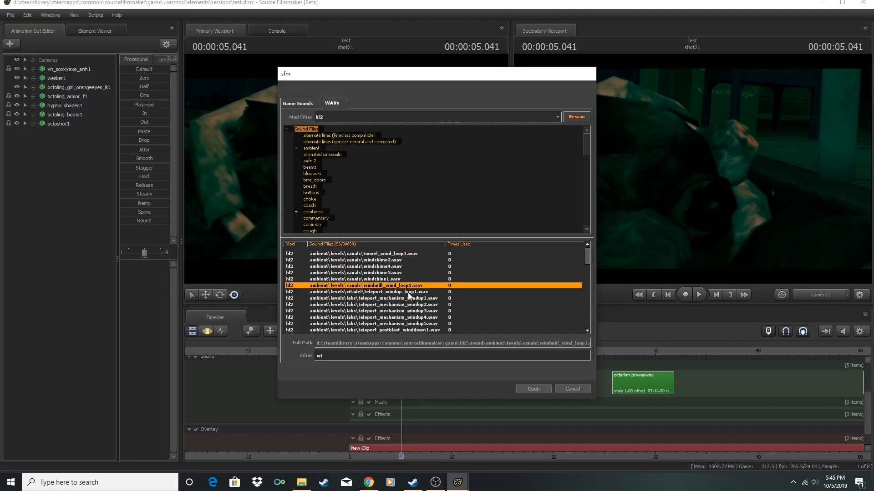
left_click(409, 293)
scroll(411, 294, "down", 3)
scroll(421, 292, "up", 1)
left_click(432, 286)
left_click(429, 298)
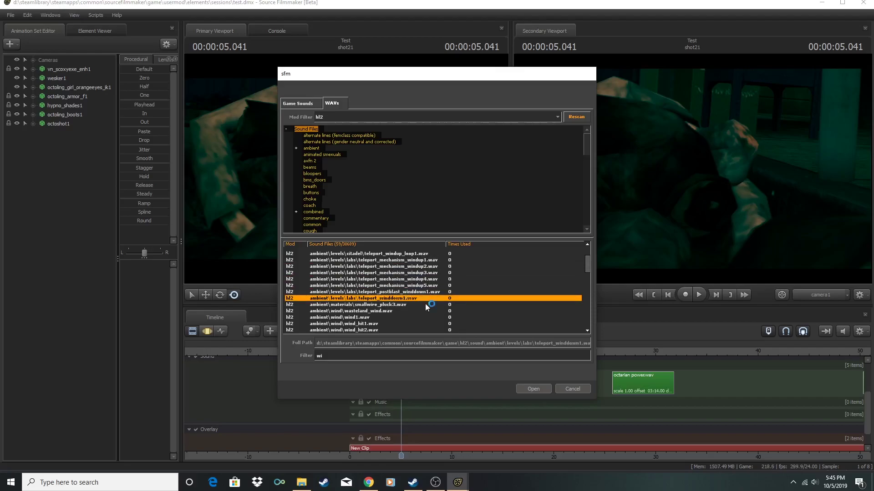
left_click(425, 304)
left_click(422, 310)
left_click(534, 389)
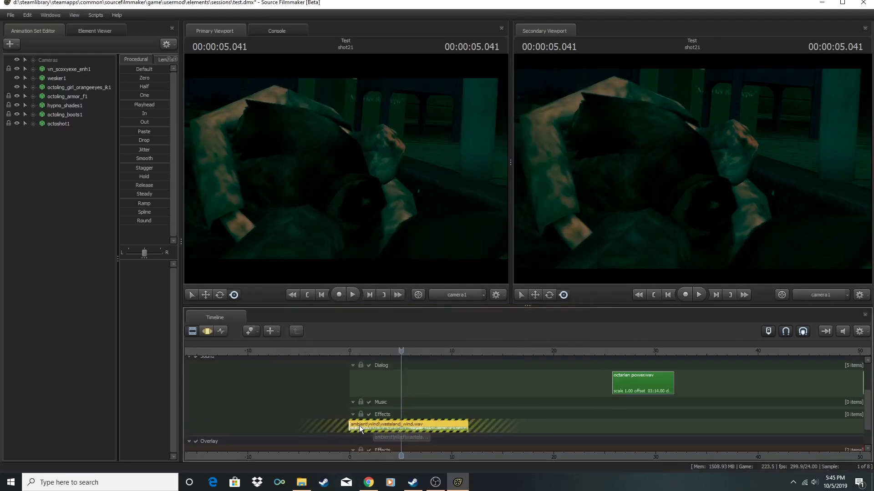
- Play back the shot to hear the wind clip and look through the clip's editing options
left_click(352, 294)
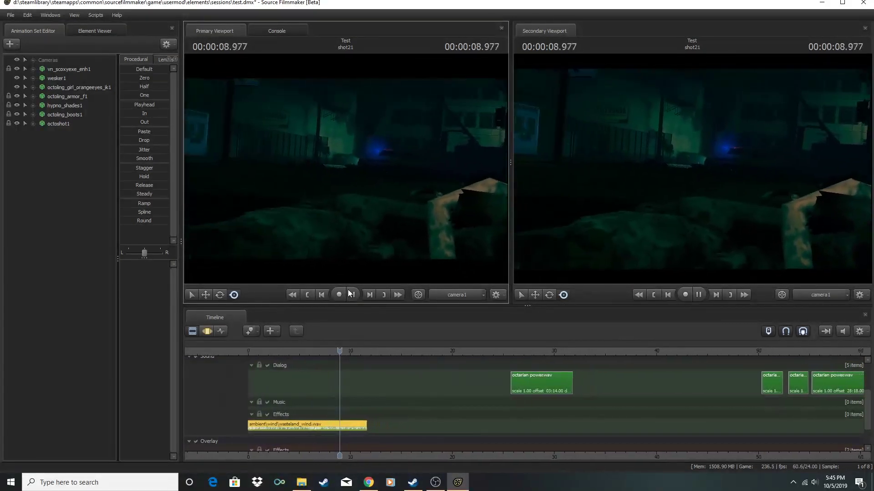
left_click(351, 295)
right_click(346, 426)
mouse_move(430, 327)
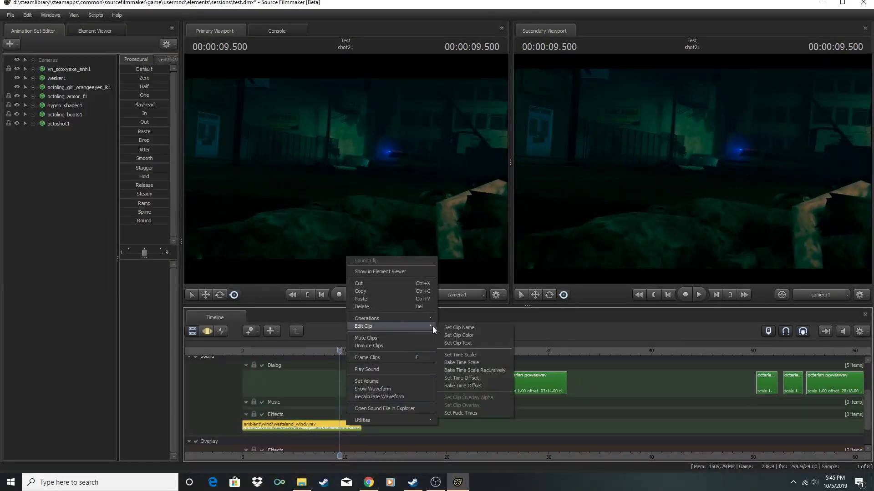
left_click(250, 447)
left_click(353, 295)
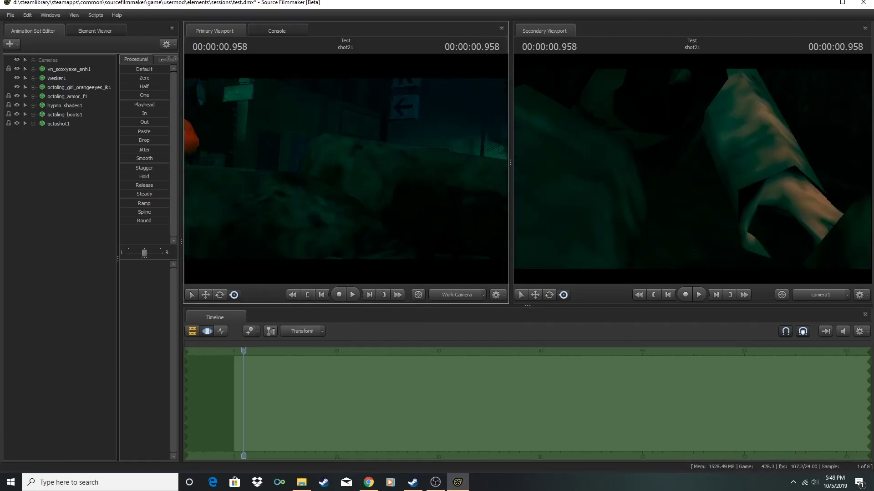
- Brighten the viewport display and aim the work camera at the orange-haired character on the street
left_click_drag(345, 168, 368, 193)
right_click(346, 169)
left_click(368, 193)
left_click_drag(428, 233, 428, 233)
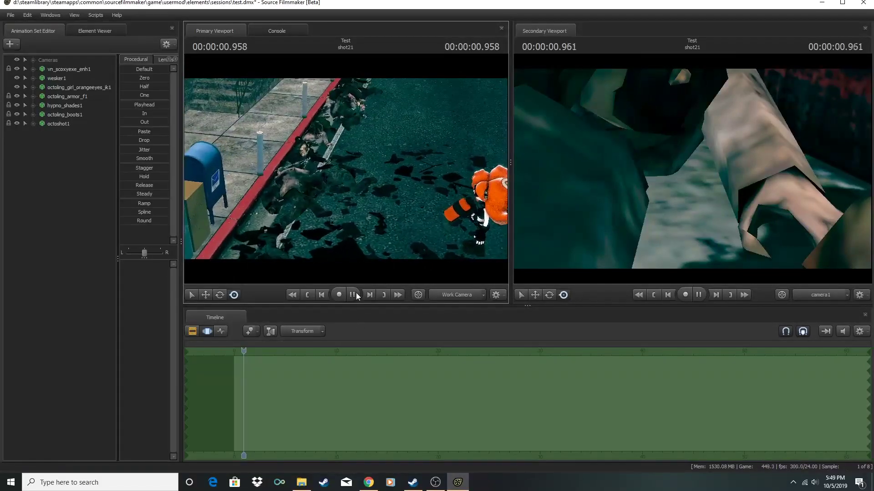
- At 00:00:09.416, select the RigBody, RigArms and RigLegs controls of octoling_girl_orangeeyes_ik1 in the Graph Editor
left_click(353, 295)
left_click_drag(274, 354, 326, 350)
left_click(32, 87)
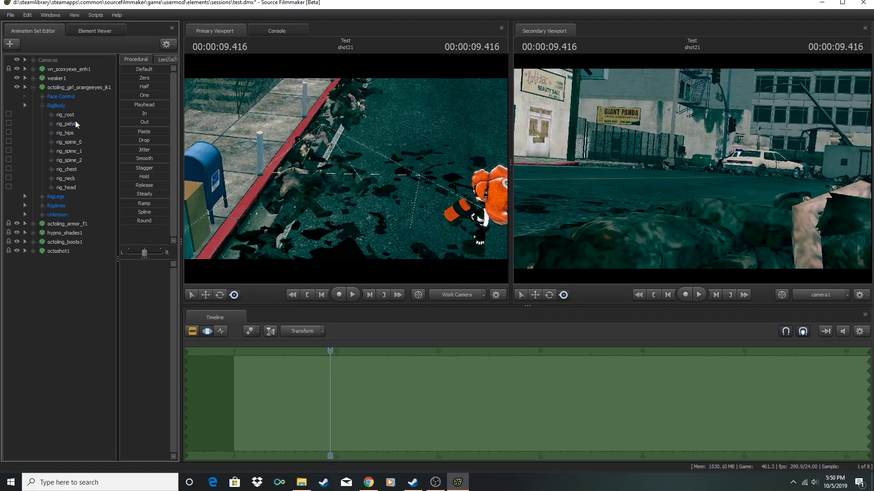
left_click(72, 114)
left_click(221, 332)
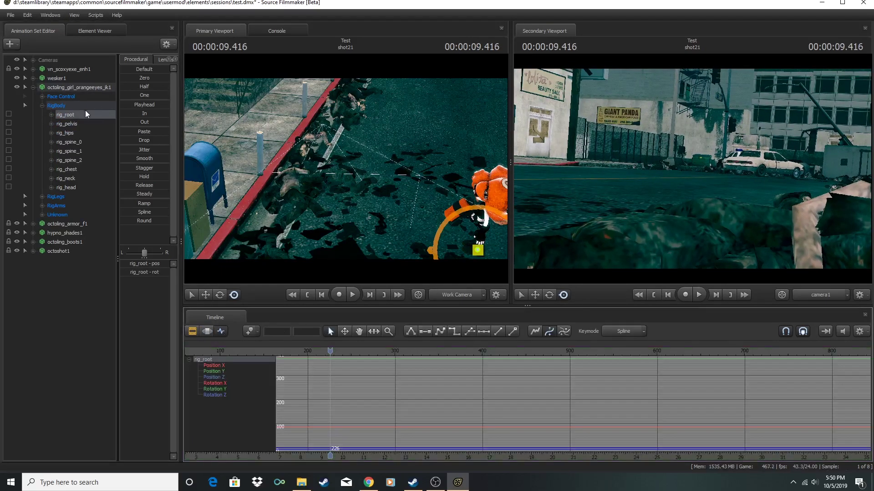
left_click(85, 110)
left_click(73, 206, "ctrl")
left_click(75, 198, "ctrl")
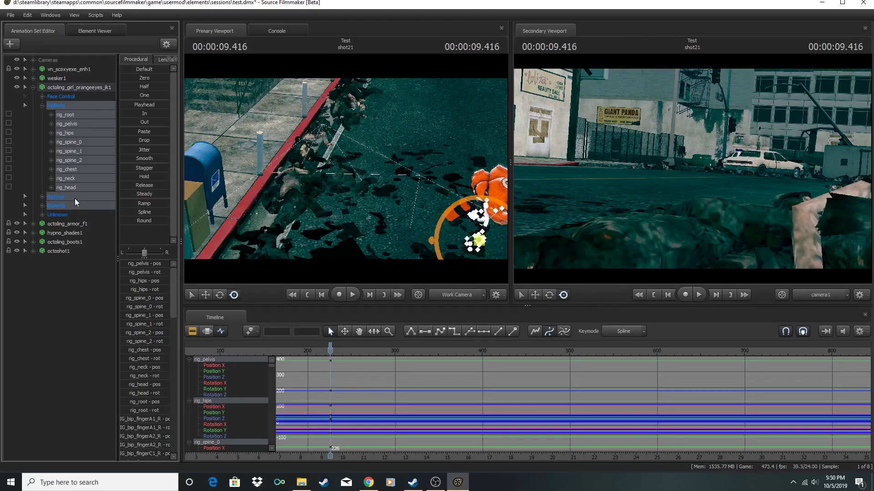
- Go to frame 234, select rig_root, and lock rig_foot_R and rig_foot_L in the expanded RigLegs group
left_click_drag(331, 349, 353, 476)
middle_click_drag(307, 364, 415, 353)
left_click_drag(415, 353, 383, 359)
left_click(109, 116)
left_click(51, 214)
left_click(51, 206)
left_click(9, 223)
left_click(8, 269)
- Frame the character's legs in the viewport and move rig_root to its new position at frame 234
mouse_move(349, 177)
left_mouse_down()
mouse_move(409, 178)
mouse_move(346, 148)
mouse_move(346, 191)
left_mouse_up()
left_click(206, 295)
mouse_move(310, 214)
left_mouse_down()
mouse_move(339, 214)
mouse_move(273, 216)
mouse_move(321, 223)
left_mouse_up()
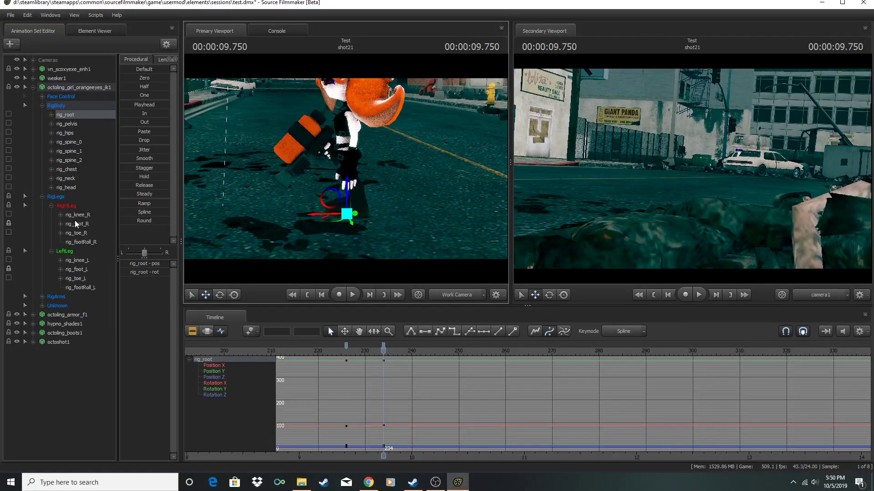
- Move rig_foot_R forward at frame 234 to start the walking stride
left_click(76, 224)
left_click_drag(339, 178, 305, 176)
left_click(220, 295)
left_click(205, 295)
- Rotate rig_foot_L and raise it slightly off the ground at frame 234
left_click(75, 270)
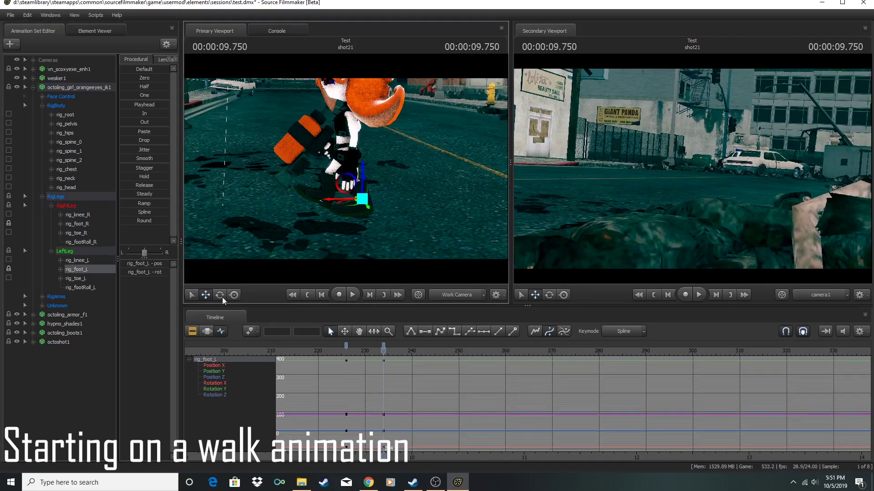
key("e")
left_click_drag(342, 214, 358, 175)
key("w")
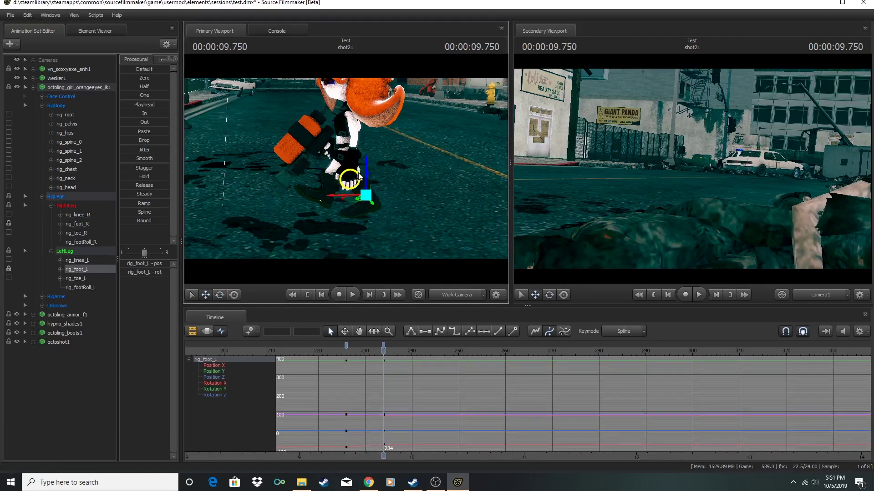
left_click_drag(433, 247, 345, 169)
- Readjust rig_foot_R and nudge rig_root slightly forward for the pose at frame 234
left_click(86, 223)
left_click(296, 180)
left_click_drag(296, 178, 344, 194)
left_click(73, 116)
mouse_move(384, 358)
left_mouse_down()
mouse_move(364, 359)
mouse_move(388, 358)
left_mouse_up()
key("Left")
left_click_drag(313, 228, 309, 228)
- At frame 242, reposition rig_foot_R for the next pose of the walk
left_click_drag(383, 353, 421, 353)
left_click(71, 226)
mouse_move(302, 172)
left_mouse_down()
mouse_move(290, 182)
mouse_move(300, 184)
left_mouse_up()
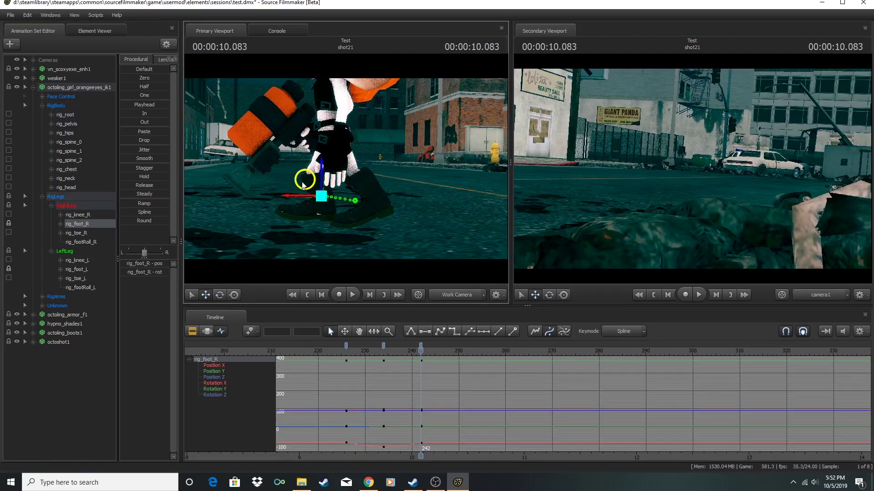
- At frame 242, shift rig_root forward and pose rig_foot_L, comparing with the previous keyframe
mouse_move(420, 352)
left_mouse_down()
mouse_move(384, 355)
mouse_move(421, 359)
left_mouse_up()
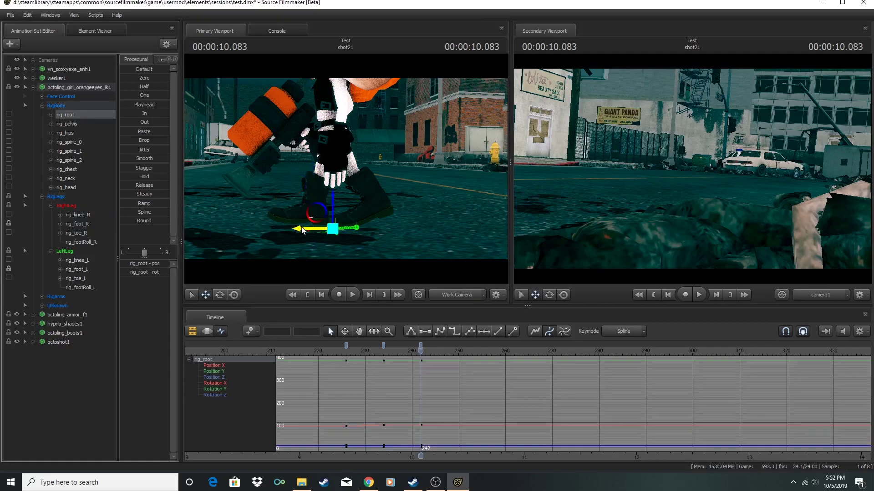
left_click(340, 175)
key("e")
mouse_move(420, 359)
left_mouse_down()
mouse_move(394, 363)
mouse_move(420, 359)
left_mouse_up()
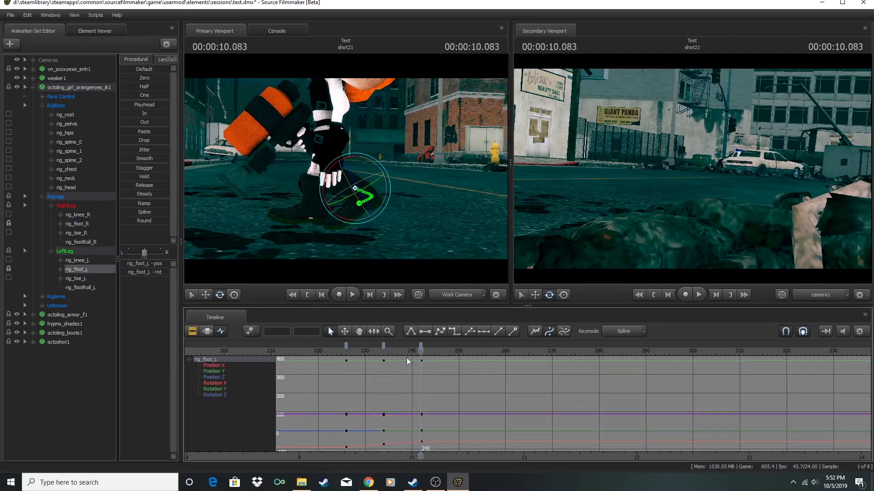
key("w")
key("Up")
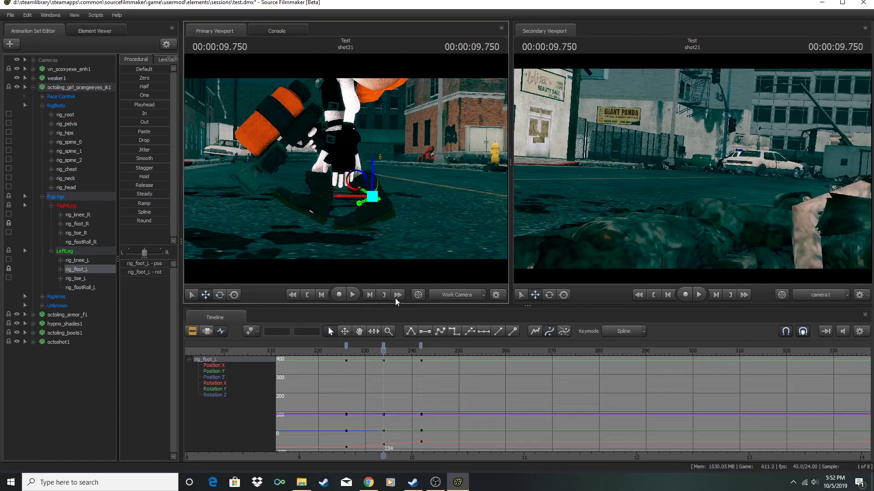
key("Down")
- Nudge rig_foot_R forward at frame 242, compare it with the neighbouring keyframe, and play back the walk
left_click(84, 224)
left_click_drag(296, 199, 289, 199)
key("Up")
key("Down")
left_click(353, 295)
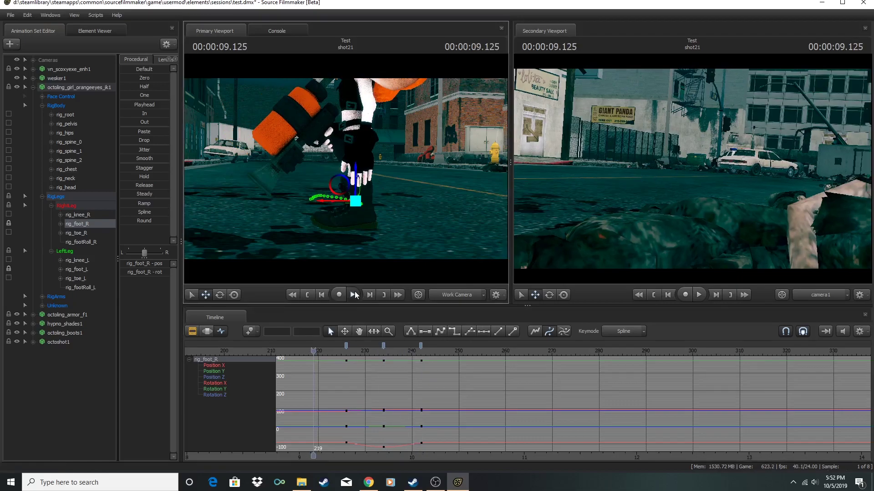
- Play back the walk and scrub past the frame 242 pose to check the foot motion
left_click(355, 295)
left_click_drag(421, 353, 459, 354)
left_click_drag(440, 471, 440, 464)
key("Up")
key("Up")
key("Up")
left_click(352, 295)
left_click(353, 295)
- At frame 250, shift rig_root forward for the next pose of the walk
left_click_drag(435, 352, 458, 352)
left_click(89, 114)
left_click_drag(308, 229, 359, 223)
- At frame 250, move rig_foot_L forward and up, and rotate it to fit the stride
left_click(90, 269)
left_click(220, 296)
left_click(205, 295)
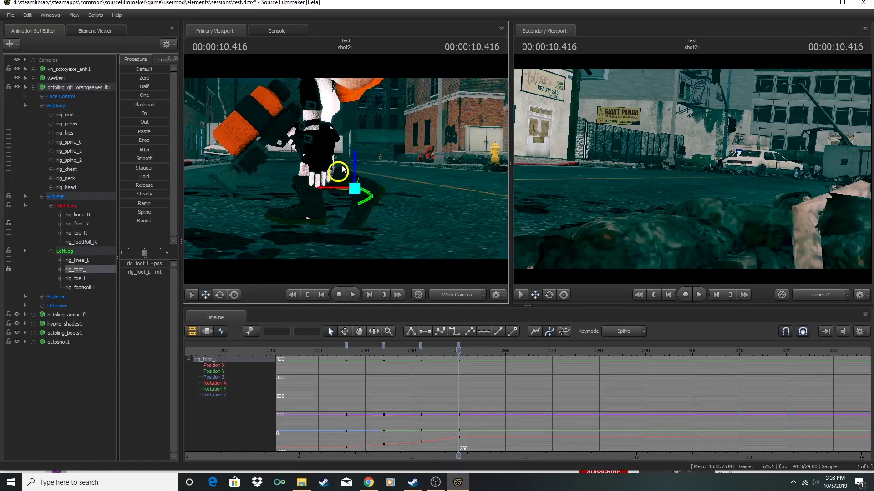
left_click_drag(348, 170, 322, 161)
left_click(220, 294)
left_click_drag(333, 215, 346, 219)
- At frame 258, shift rig_root forward, reposition rig_foot_L, and play back the walk
left_click_drag(447, 350, 489, 353)
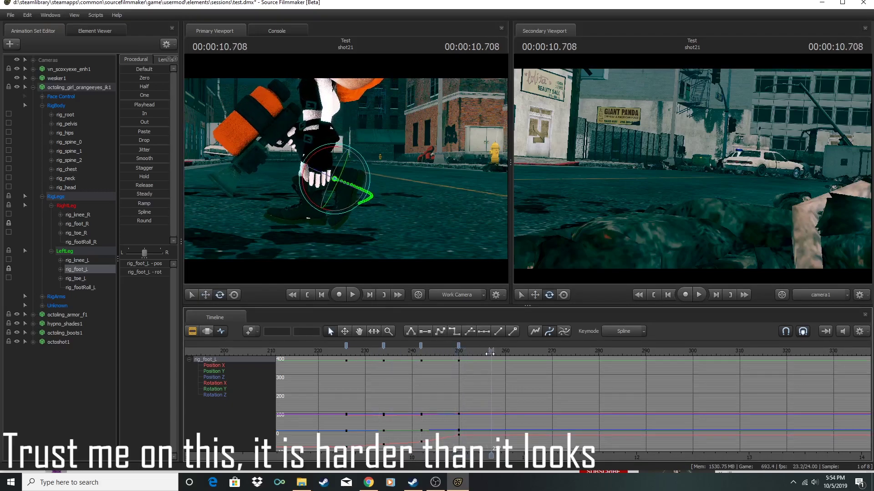
left_click(66, 115)
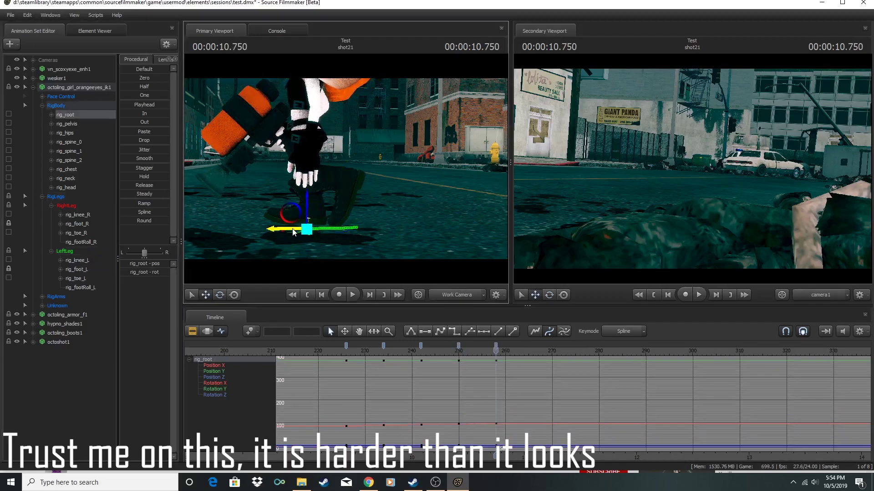
left_click(95, 270)
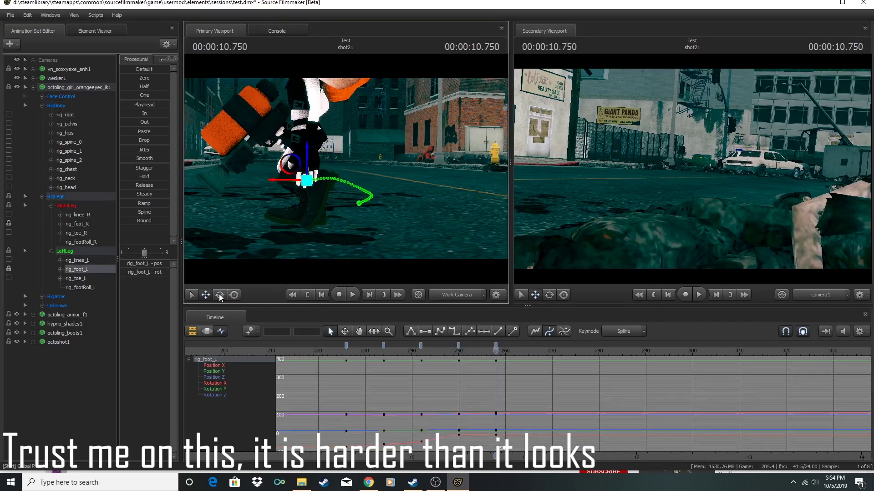
left_click_drag(299, 154, 308, 153)
left_click_drag(489, 353, 298, 356)
key("space")
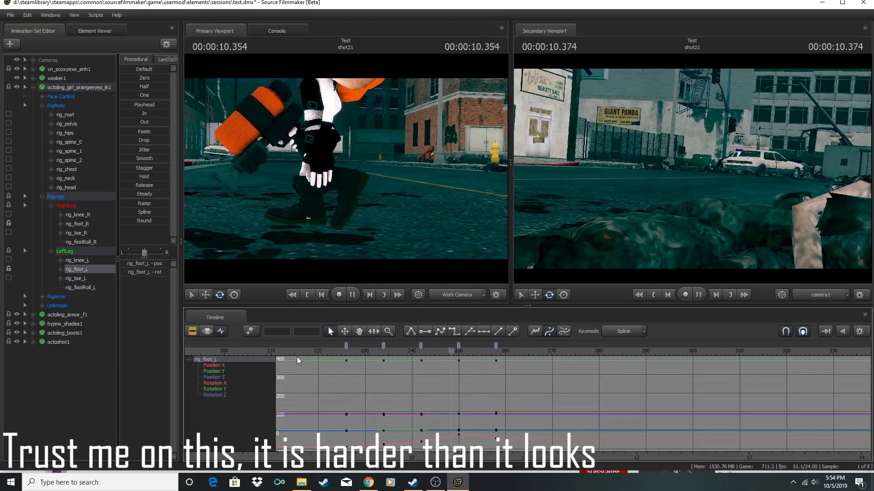
key("space")
- At frame 266, move rig_root forward for the next pose of the walk
left_click(65, 115)
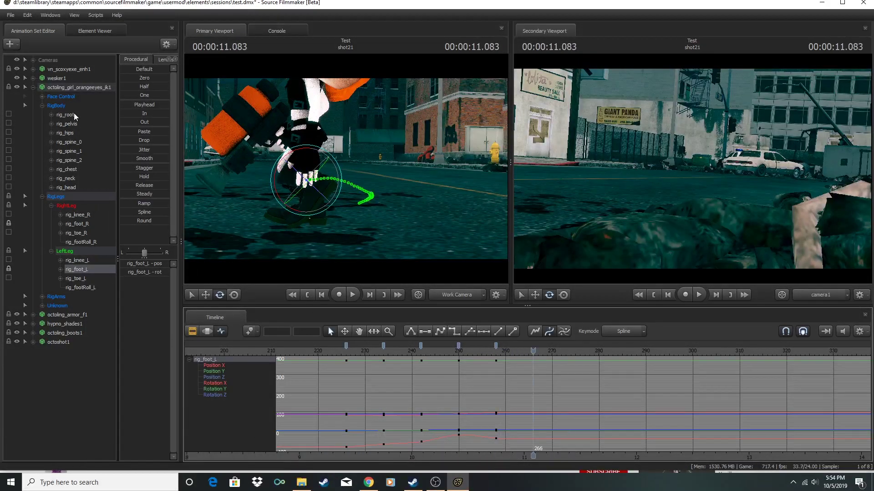
key("w")
left_click_drag(291, 230, 214, 248)
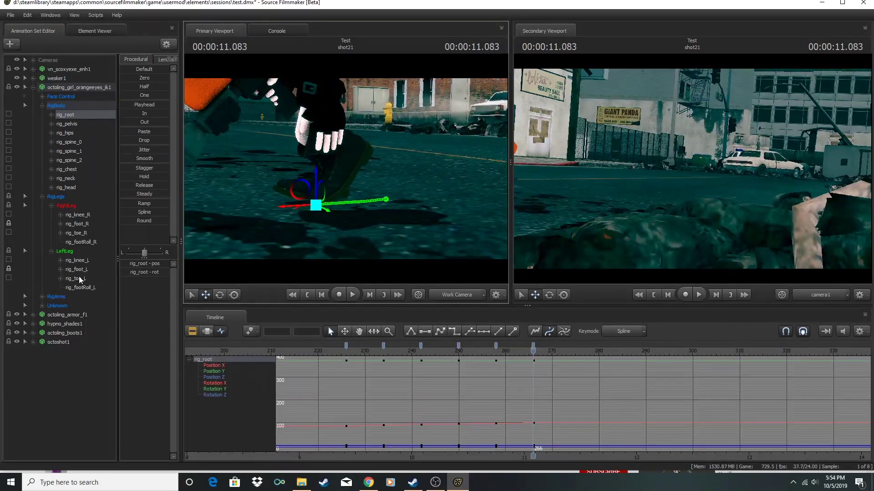
- Move rig_foot_L forward at frame 266 and play back the walk
left_click(78, 270)
left_click_drag(318, 127, 287, 144)
key("e")
key("w")
left_click_drag(534, 377, 372, 371)
key("space")
key("space")
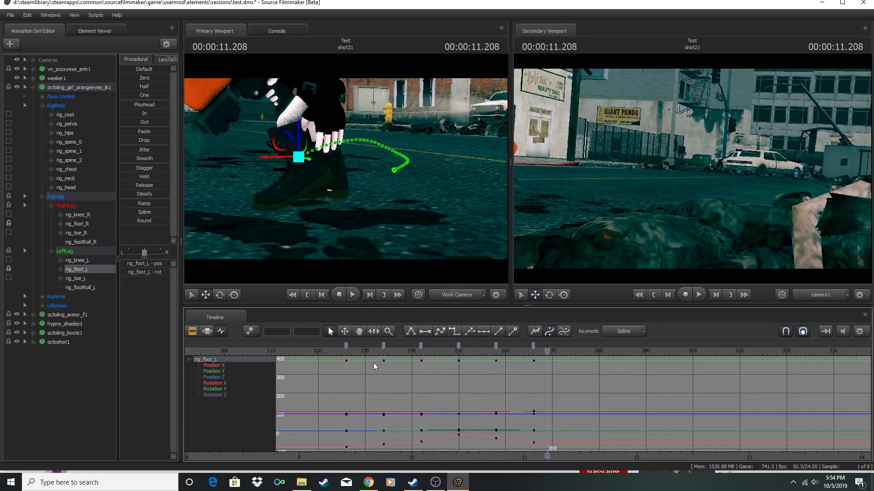
- Nudge rig_foot_L and shift rig_root further forward for the following pose of the walk
mouse_move(282, 141)
left_mouse_down()
mouse_move(273, 152)
mouse_move(291, 141)
left_mouse_up()
key("e")
left_click(66, 116)
key("w")
left_click_drag(292, 206, 237, 211)
- Readjust rig_foot_R's rotation at frame 266 and scrub through the neighbouring frames to compare it
left_click(77, 224)
left_click_drag(561, 350, 533, 353)
key("m")
key("m")
left_click(219, 297)
left_click_drag(334, 169, 336, 178)
key("w")
left_click_drag(488, 349, 533, 352)
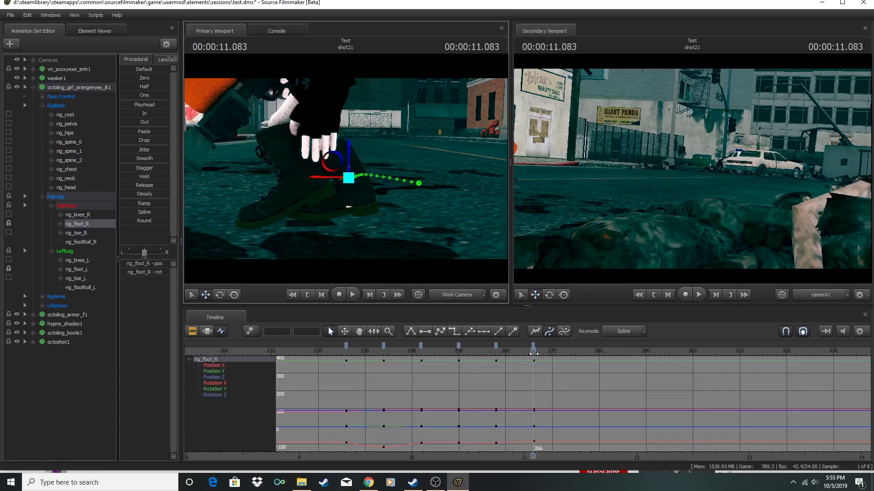
- Play back the walk and reposition rig_foot_R slightly forward and up at frame 272
left_click(352, 295)
left_click_drag(545, 352, 560, 357)
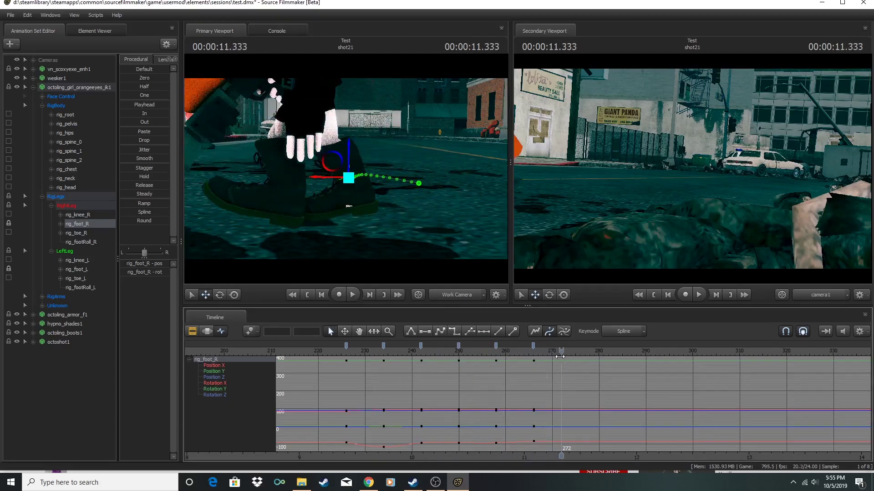
left_click_drag(333, 159, 321, 151)
left_click_drag(562, 353, 462, 365)
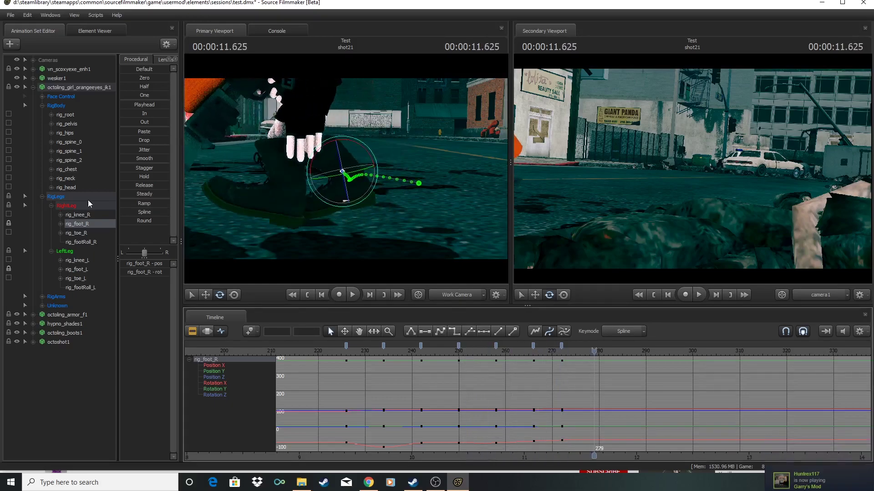
- Shift the last keyframes of rig_root, rig_foot_R and rig_foot_L to frame 274, and play back the walk
left_click(74, 114)
left_click_drag(594, 353, 570, 343)
left_click(93, 226)
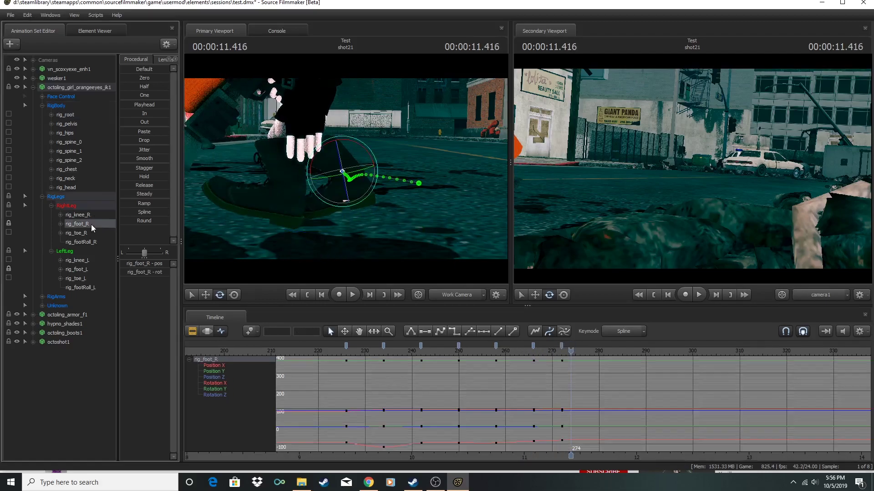
left_click(77, 269)
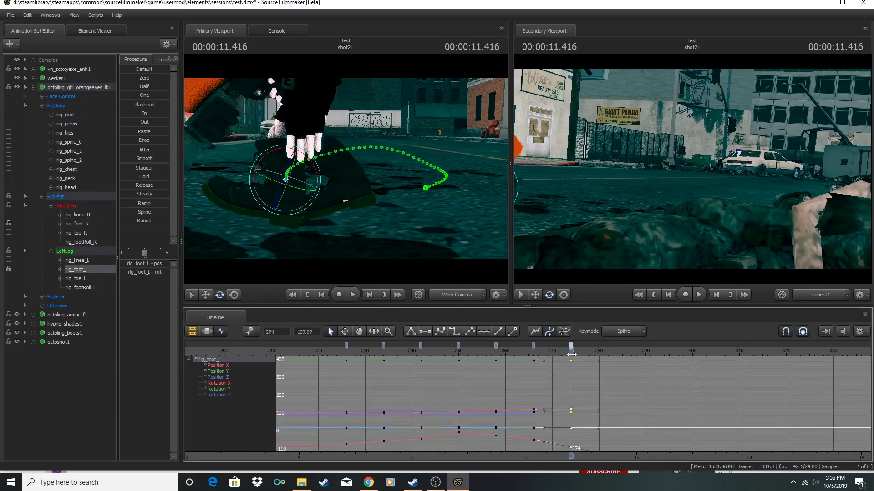
left_click_drag(569, 359, 477, 360)
key("space")
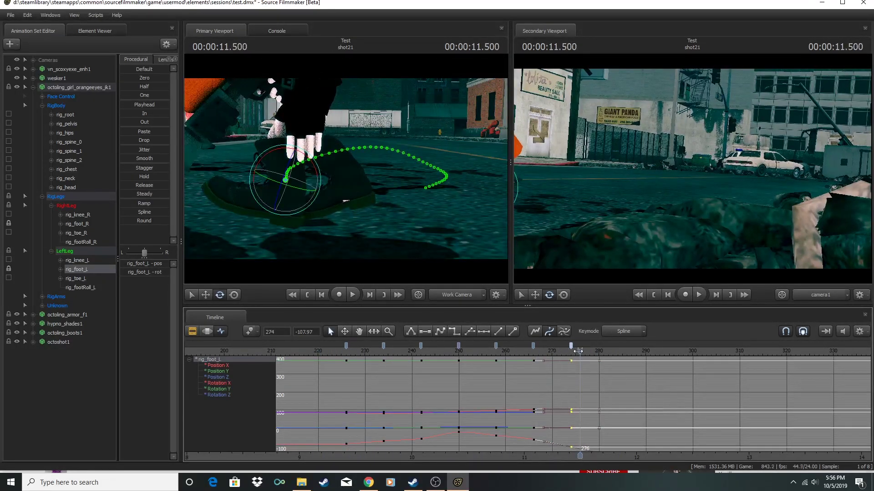
- Select all RigBody and RigLegs controls and move their walk keyframes closer together
left_click(62, 106)
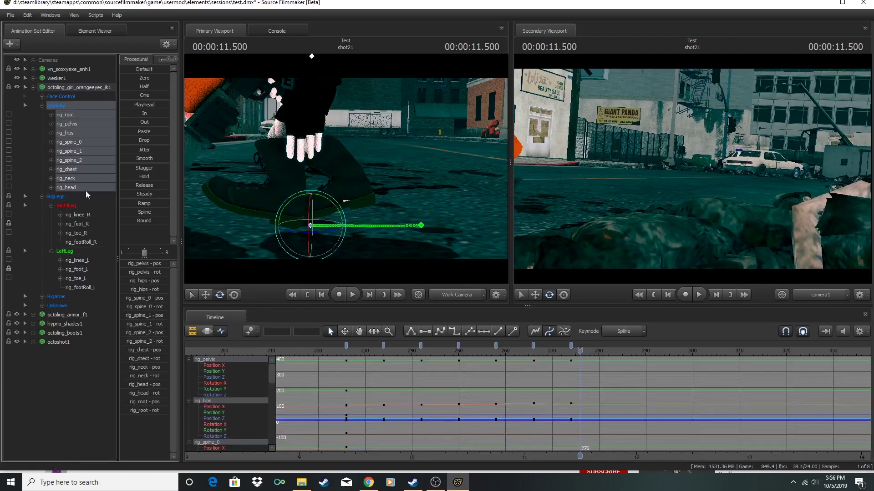
left_click(64, 197, "ctrl")
left_click(383, 347)
left_click_drag(367, 353, 459, 349)
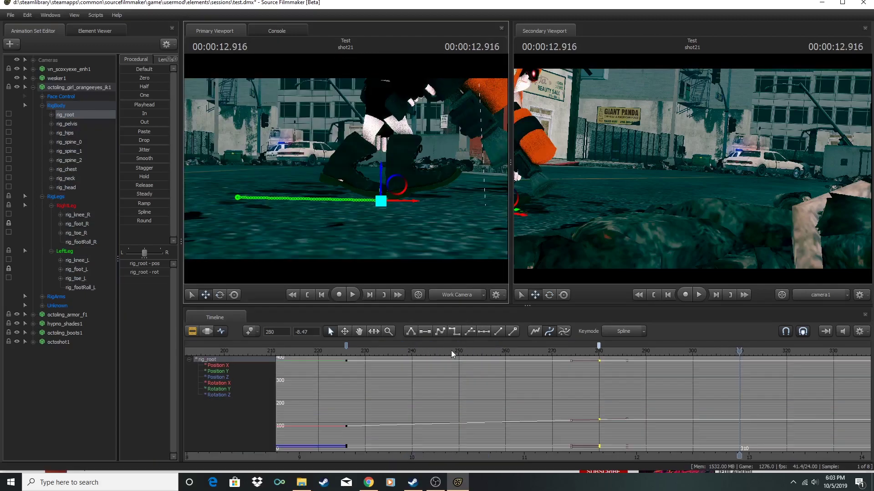
- Move rig_root's last keyframe to frame 280 and play back the walk to check its speed
left_click_drag(452, 350, 599, 352)
key("space")
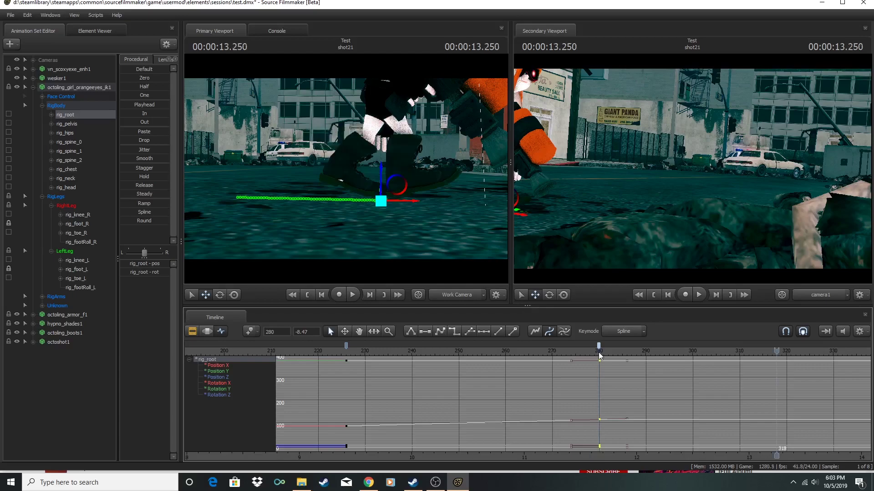
left_click(11, 15)
left_click(18, 40)
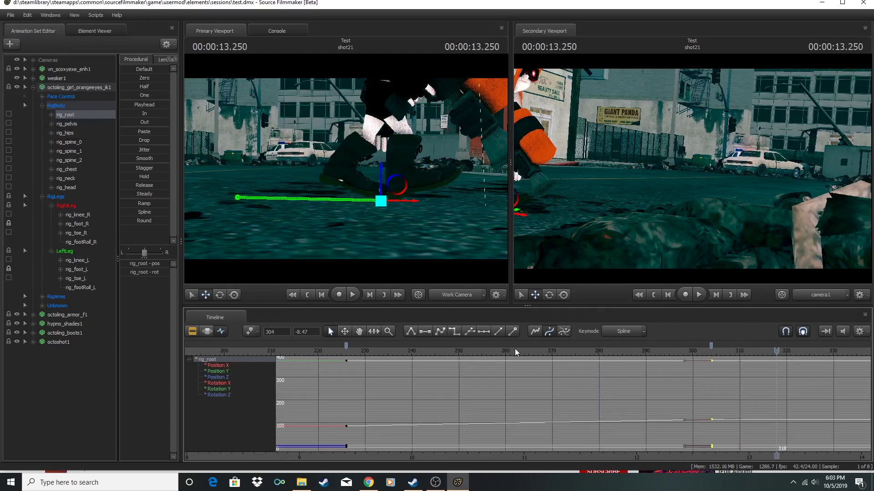
key("space")
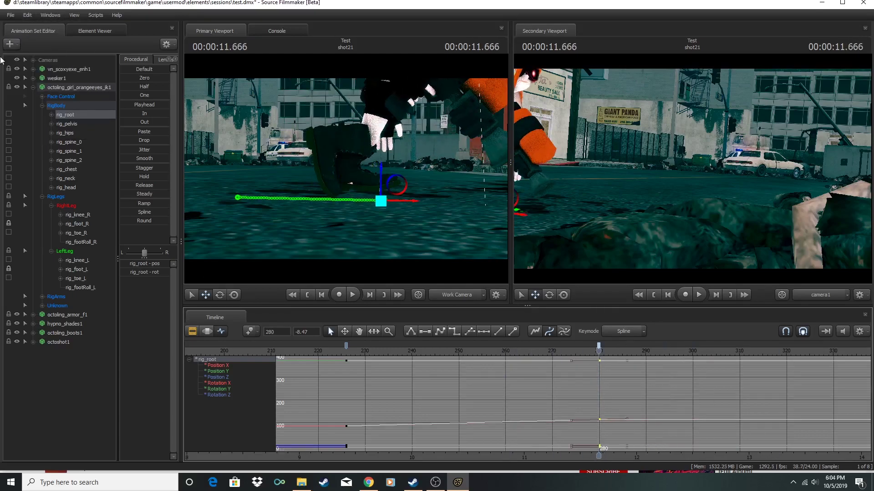
- Move rig_foot_R's keyframes closer together, ending at frame 278, to speed up its steps
left_click(95, 225)
left_click(374, 346)
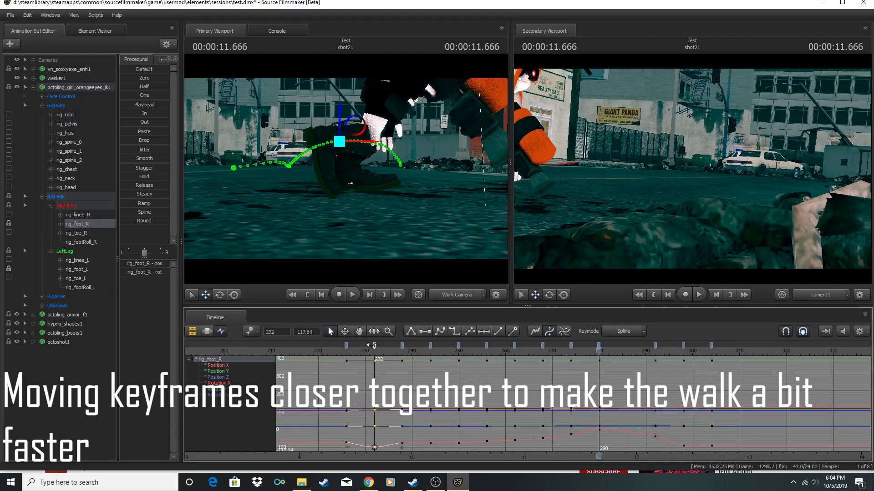
mouse_move(366, 350)
left_mouse_down()
mouse_move(346, 350)
mouse_move(459, 355)
left_mouse_up()
left_click_drag(514, 347, 459, 347)
left_click_drag(459, 353, 552, 351)
left_click_drag(655, 348, 570, 354)
left_click_drag(683, 349, 589, 357)
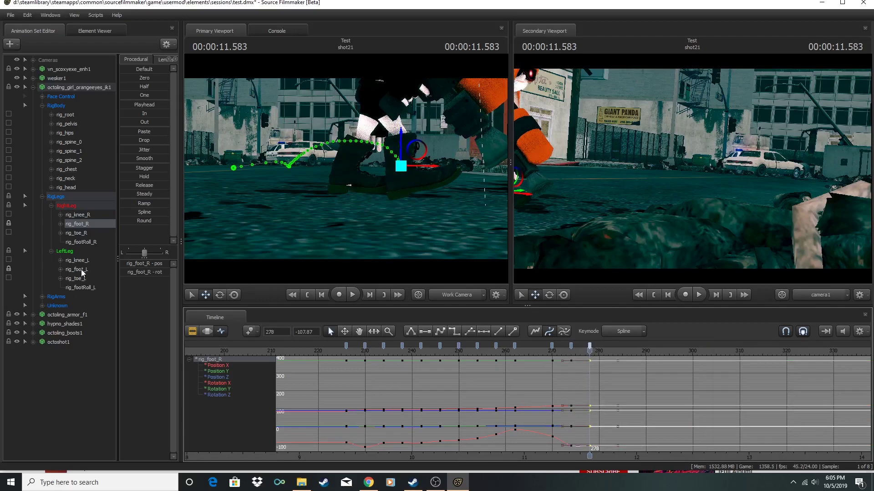
- Move rig_foot_L's keyframes to four-frame spacing, ending at frame 274, and play back the walk
left_click(81, 269)
left_click_drag(347, 352, 458, 354)
mouse_move(515, 346)
left_mouse_down()
mouse_move(458, 346)
mouse_move(513, 347)
left_mouse_up()
left_click_drag(514, 352, 552, 352)
left_click_drag(683, 346, 566, 345)
left_click(352, 295)
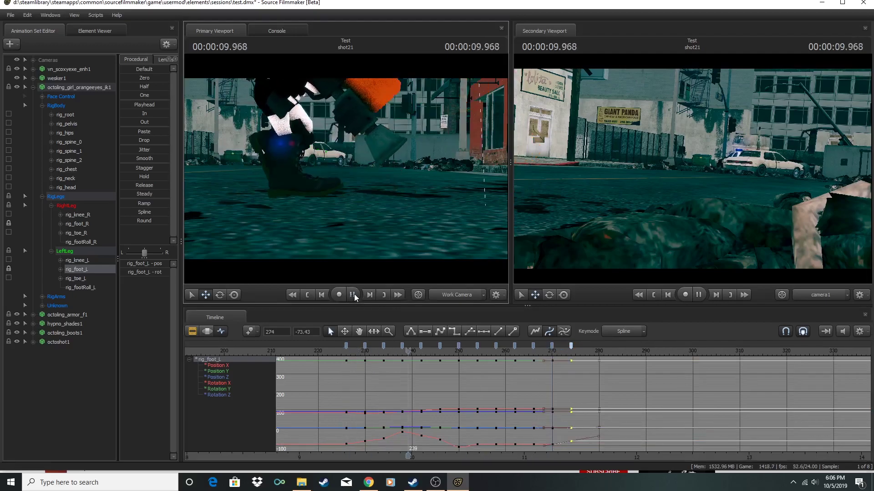